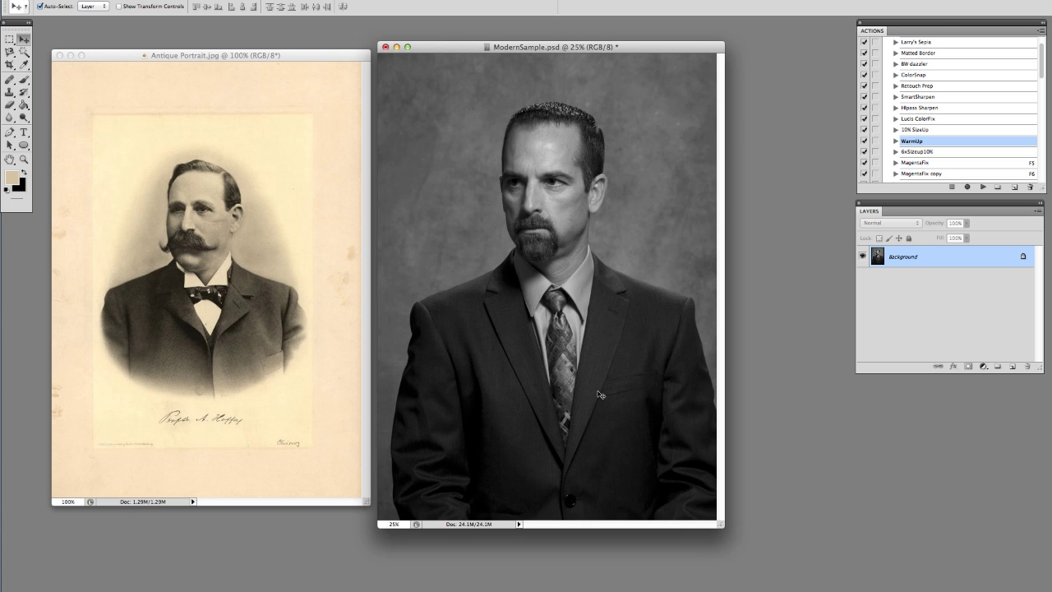
Add a new layer above the modern portrait's background and fill it with the beige foreground color
left_click_drag(637, 51, 635, 48)
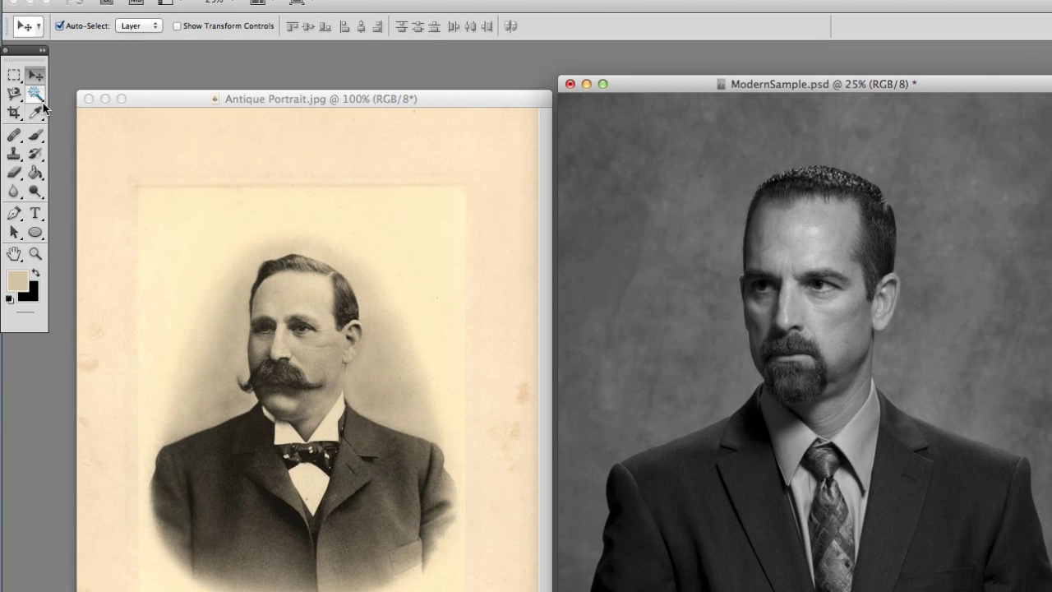
left_click(36, 112)
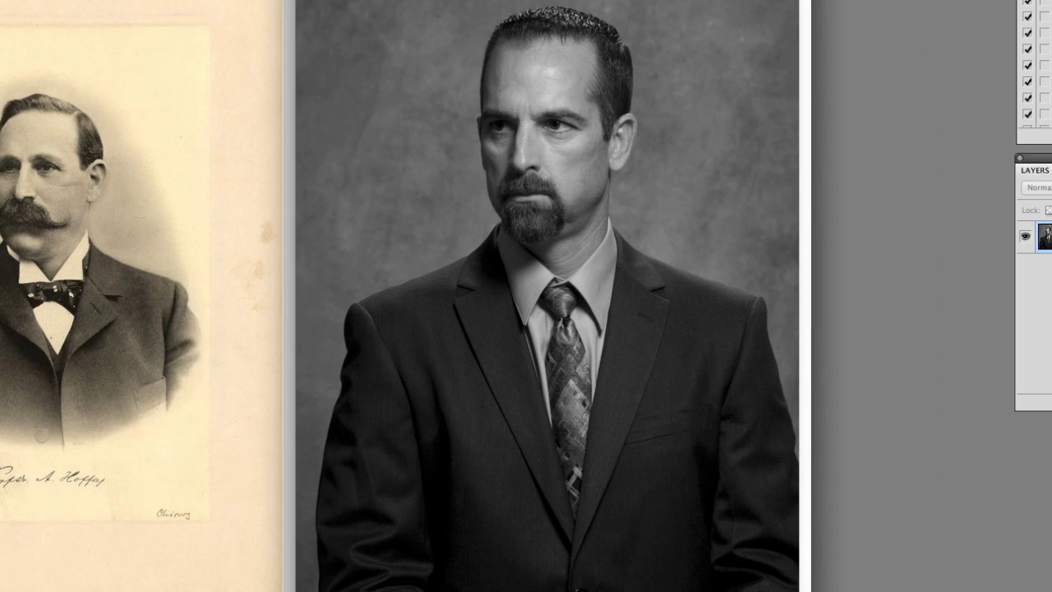
left_click_drag(1031, 157, 783, 87)
left_click(1004, 333)
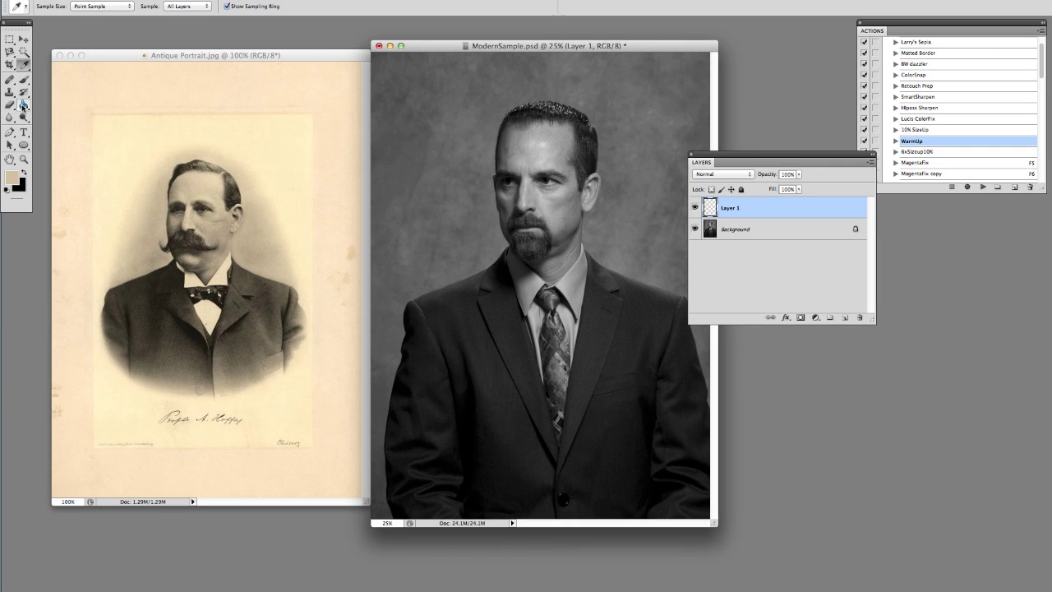
left_click(23, 107)
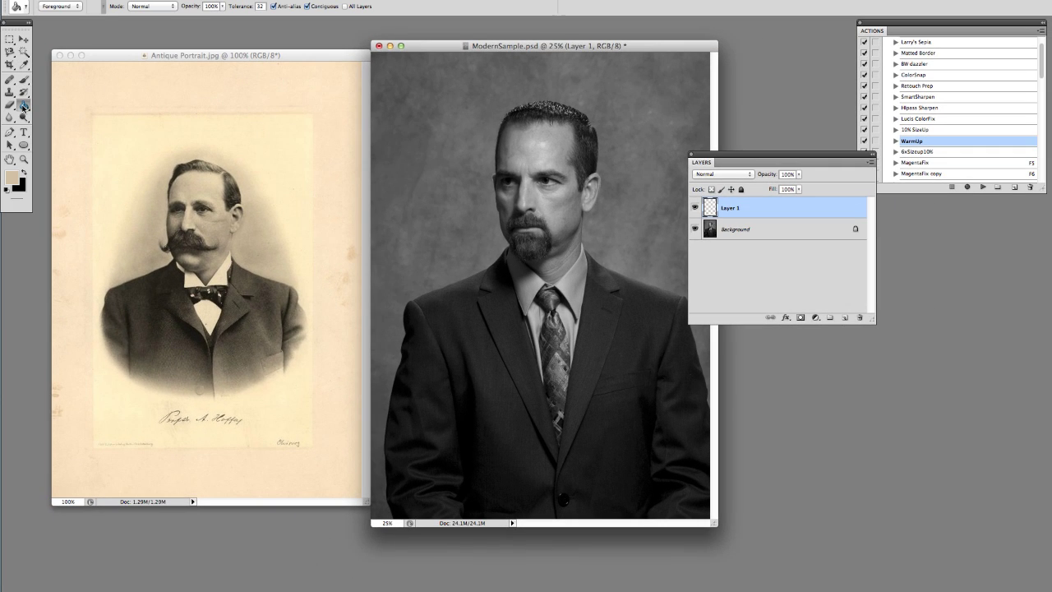
left_click(479, 227)
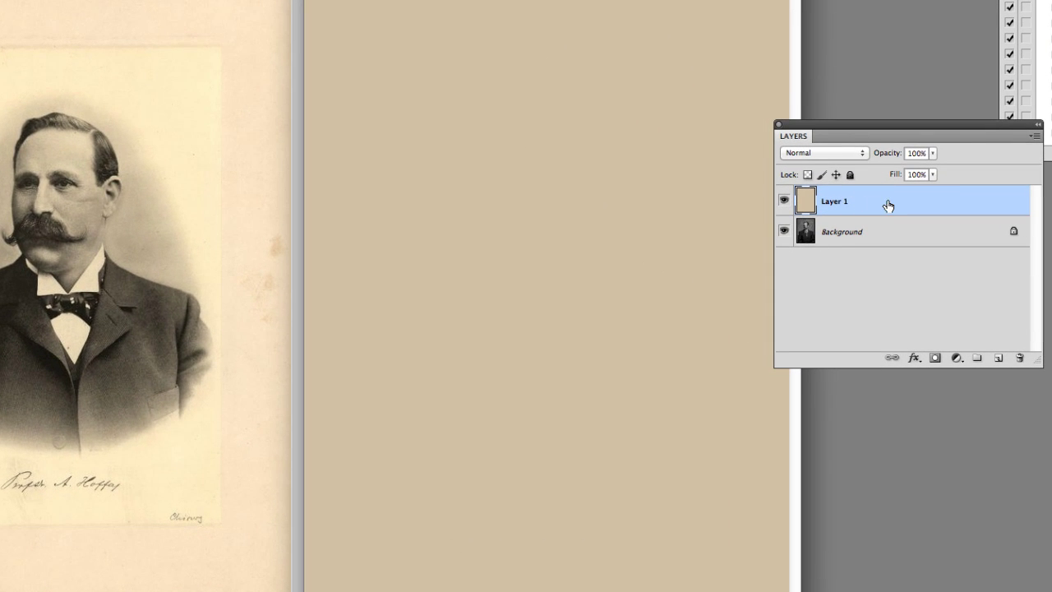
Set the beige layer's blending mode to Color and its opacity to 76%
left_click(862, 155)
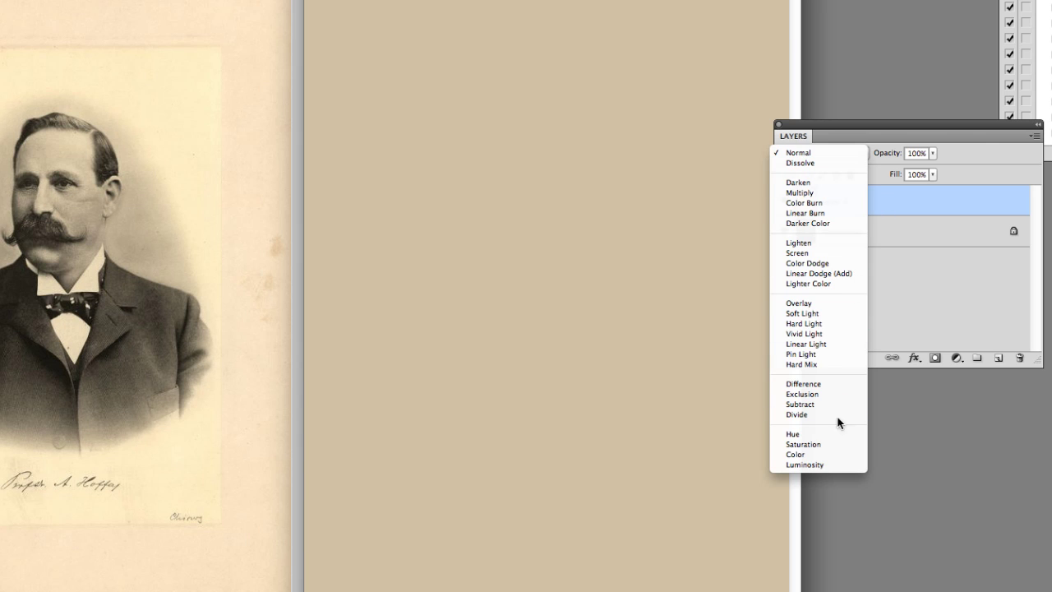
left_click(828, 454)
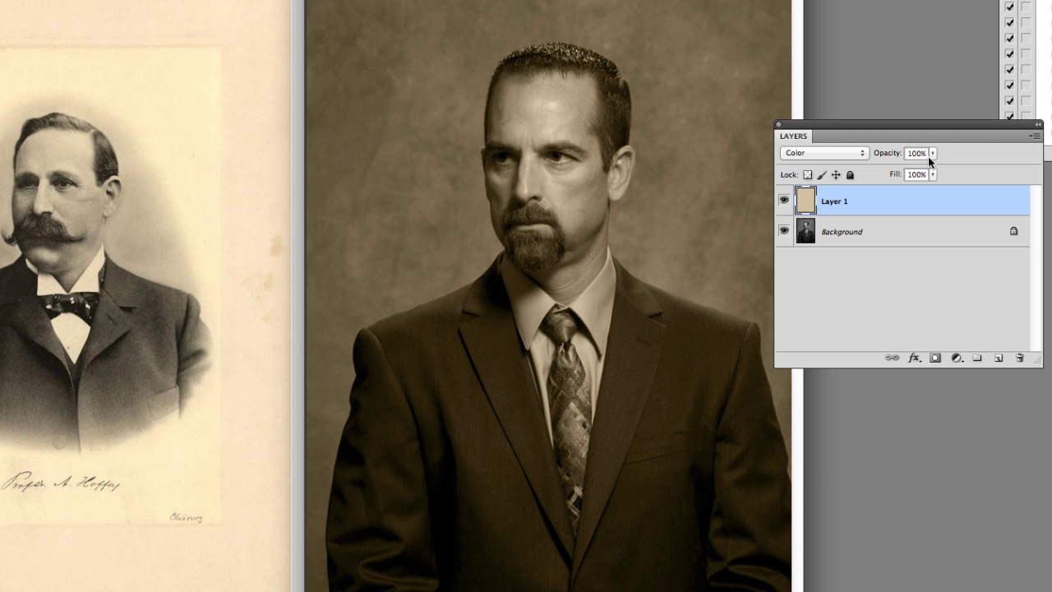
left_click_drag(921, 122, 334, 259)
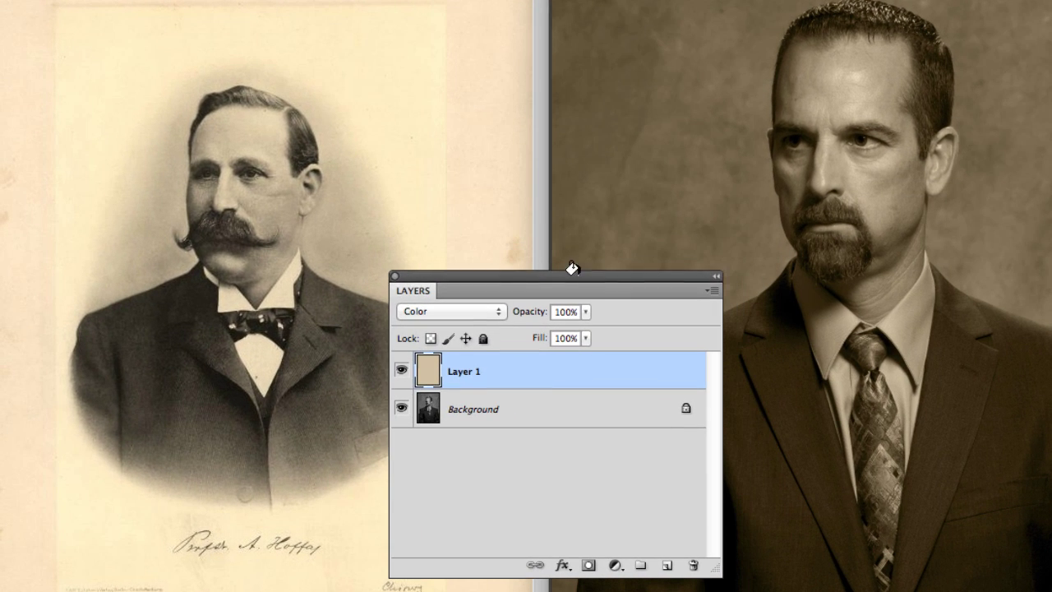
left_click(584, 311)
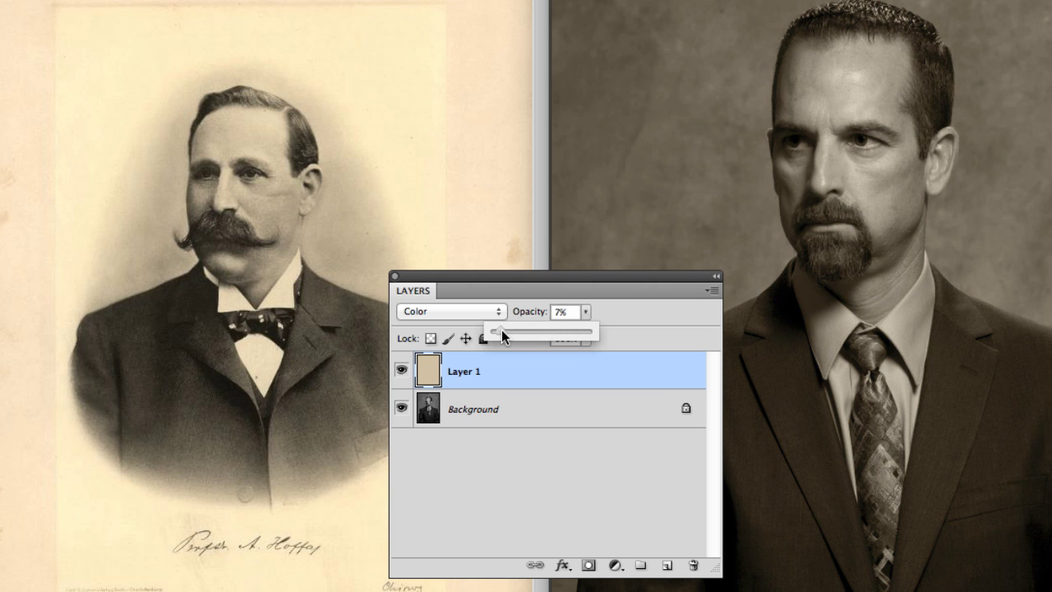
left_click_drag(489, 330, 526, 333)
left_click_drag(625, 275, 590, 198)
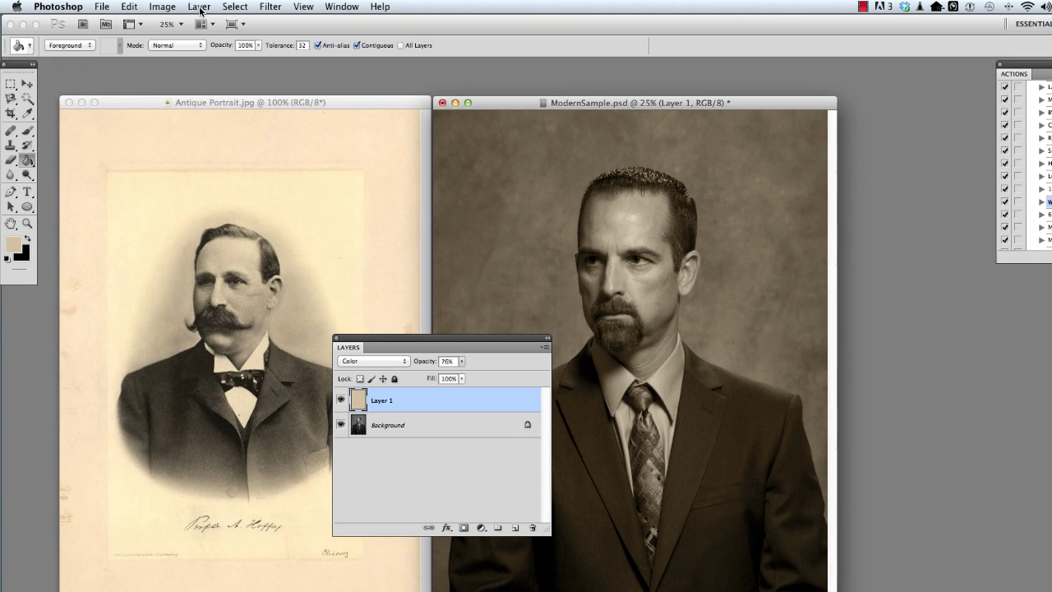
Flatten the modern portrait into a single background layer and move the Layers panel clear of the photo
left_click(197, 9)
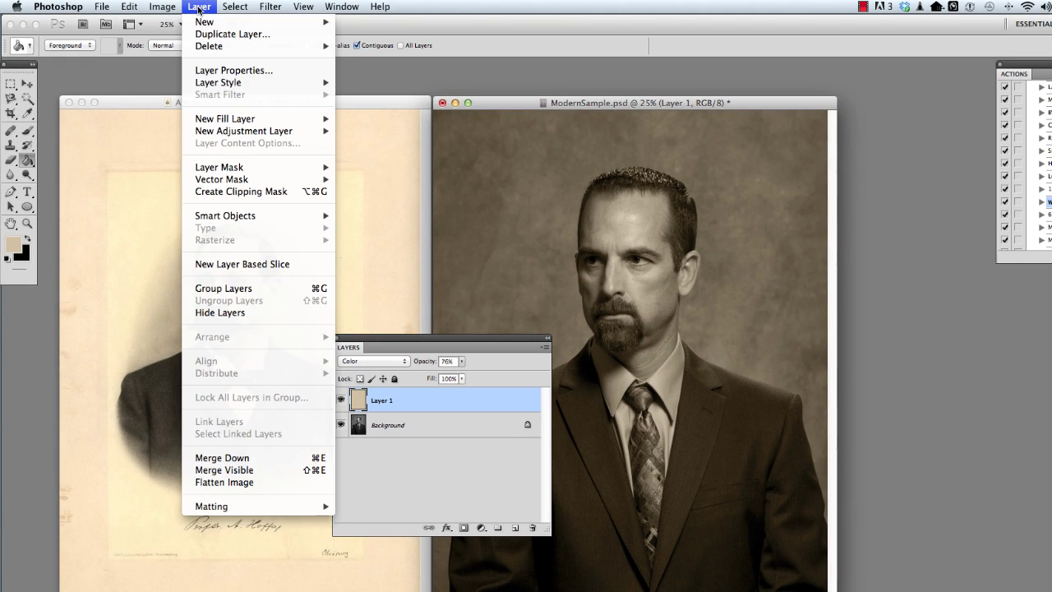
left_click(271, 482)
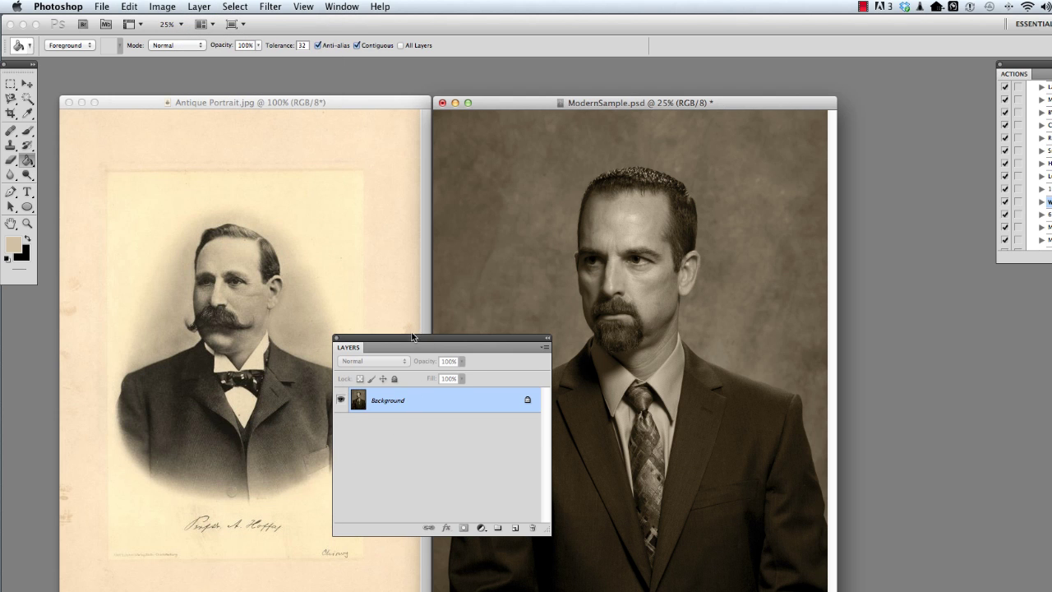
left_click_drag(412, 337, 784, 312)
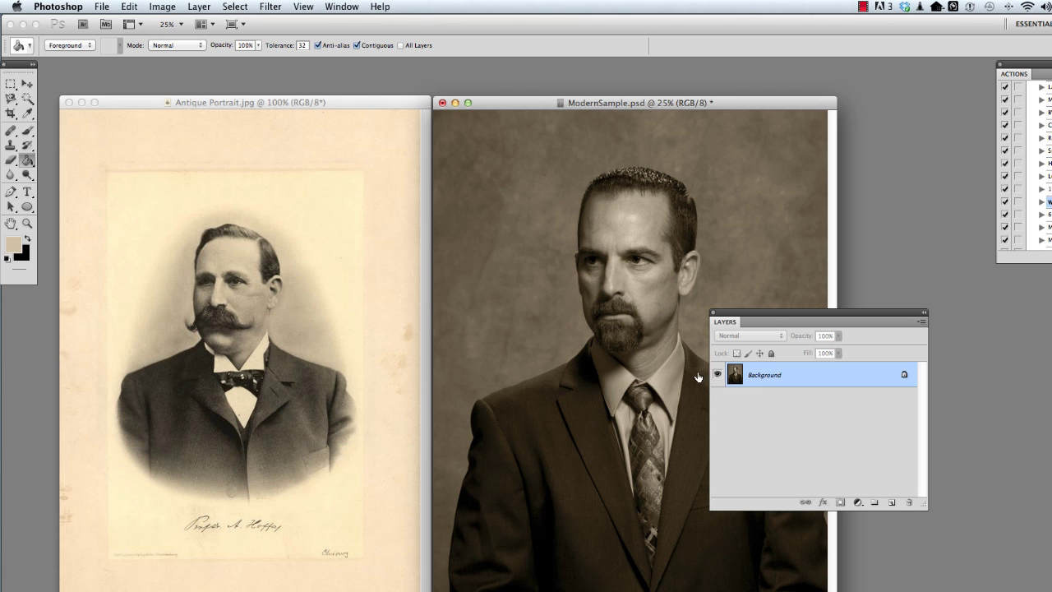
left_click_drag(787, 310, 923, 299)
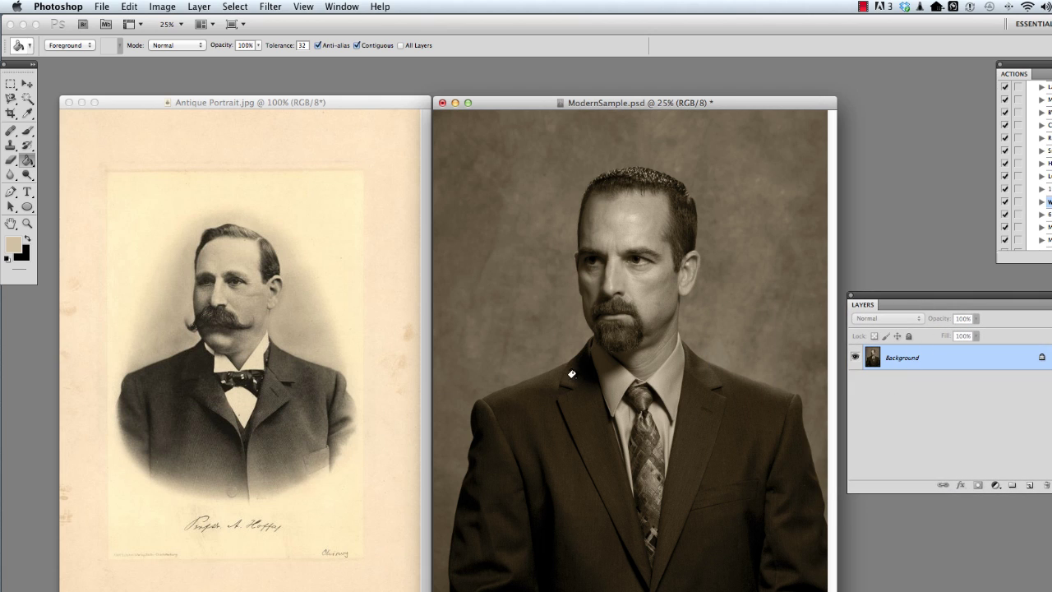
Open a Levels adjustment for the sepia-toned modern portrait and set the midtone input to 1.24
left_click_drag(598, 106, 599, 115)
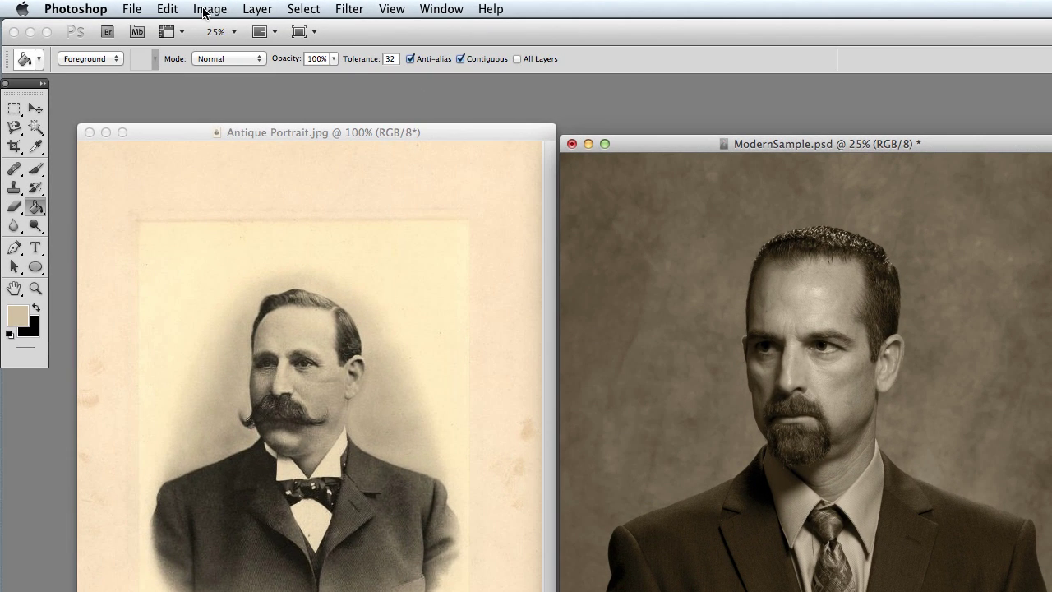
left_click(207, 10)
mouse_move(239, 64)
left_click(396, 78)
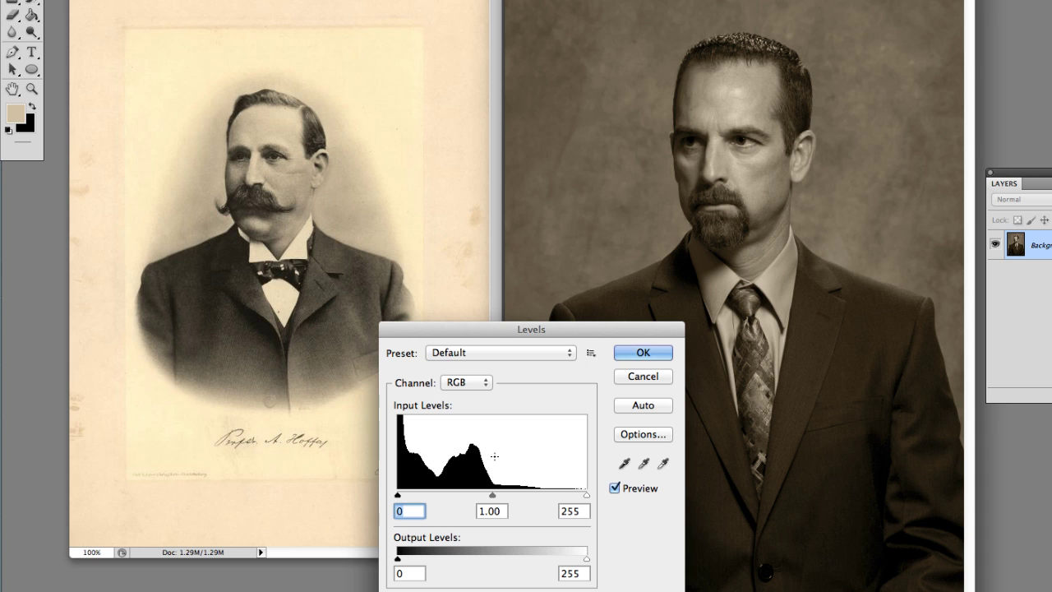
left_click_drag(491, 498, 477, 492)
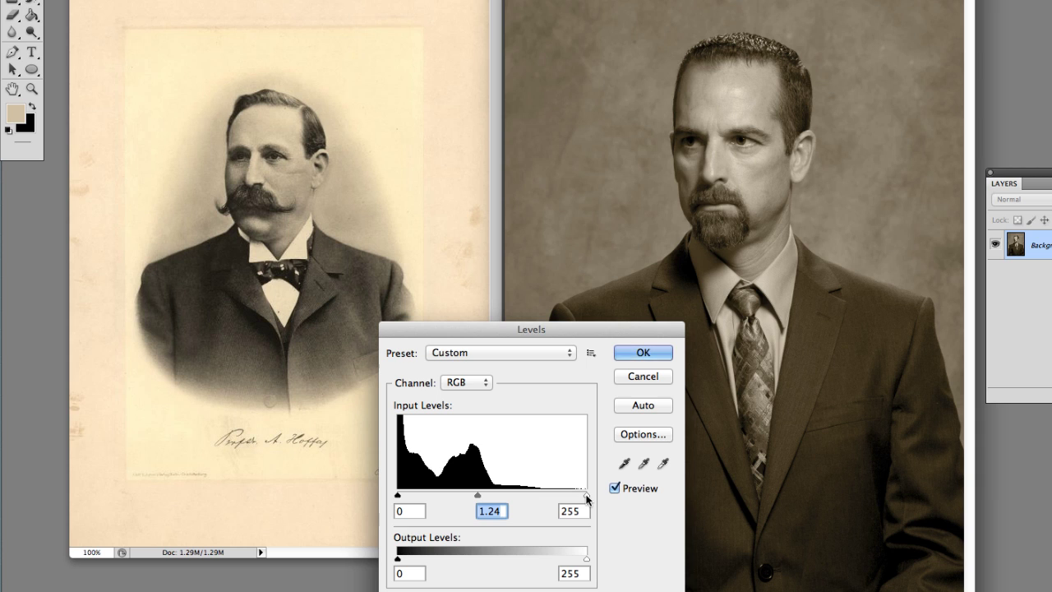
Set the Levels white input to 223 and the white output to 236, and apply the adjustment
left_click(587, 496)
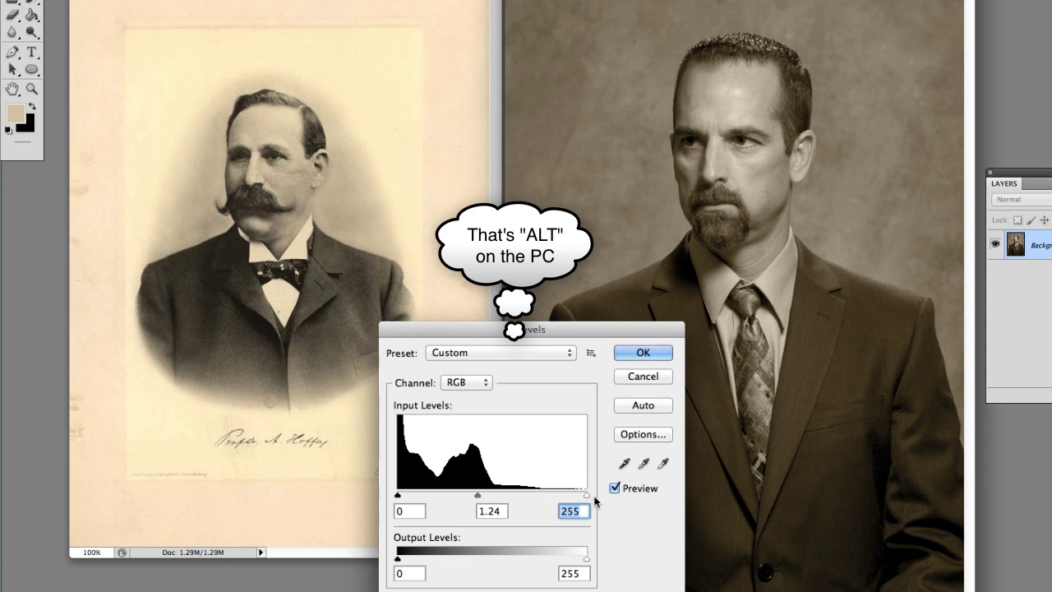
key("alt")
left_click_drag(586, 496, 562, 489)
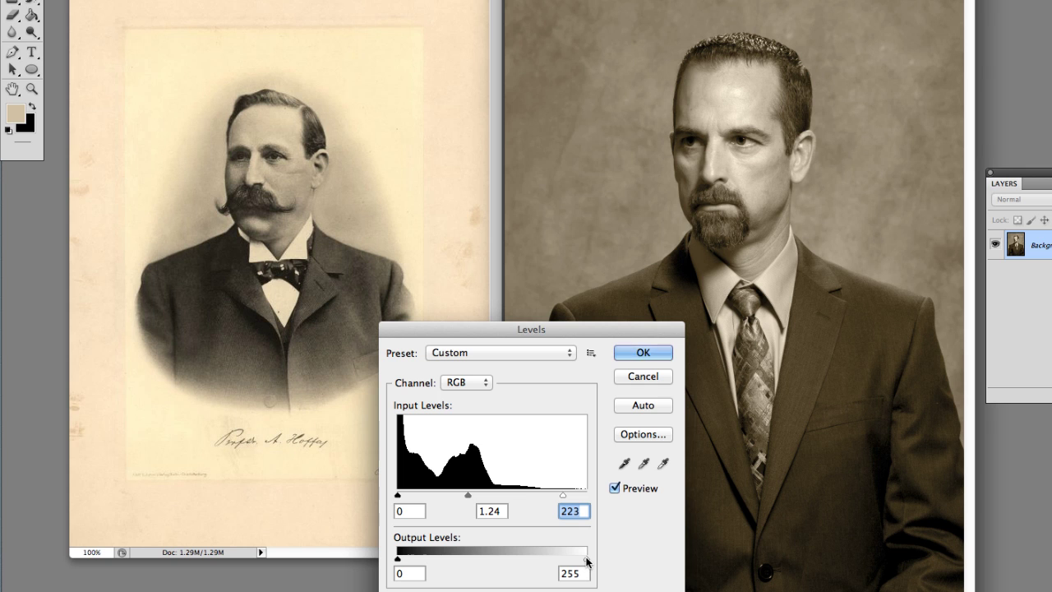
left_click_drag(587, 560, 572, 560)
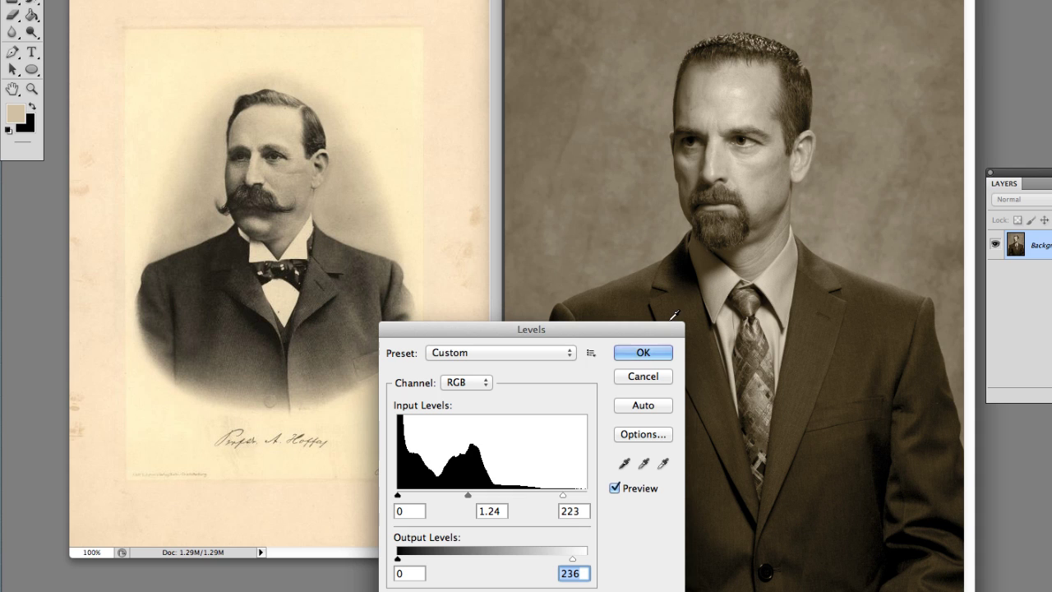
left_click(649, 350)
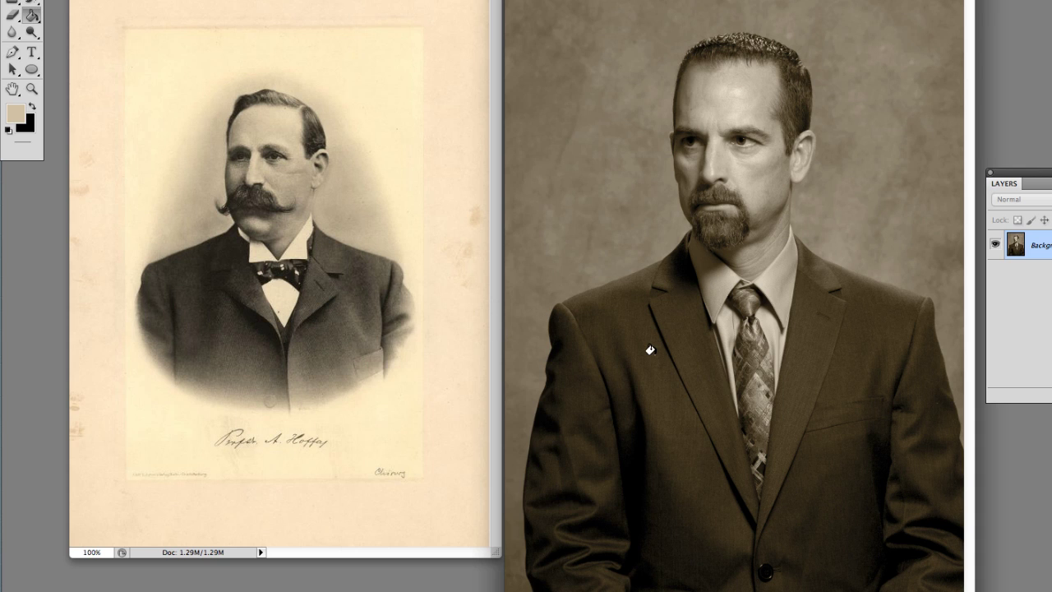
Soften the modern portrait with a Gaussian Blur of 0.7 pixels radius
left_click_drag(665, 39, 649, 39)
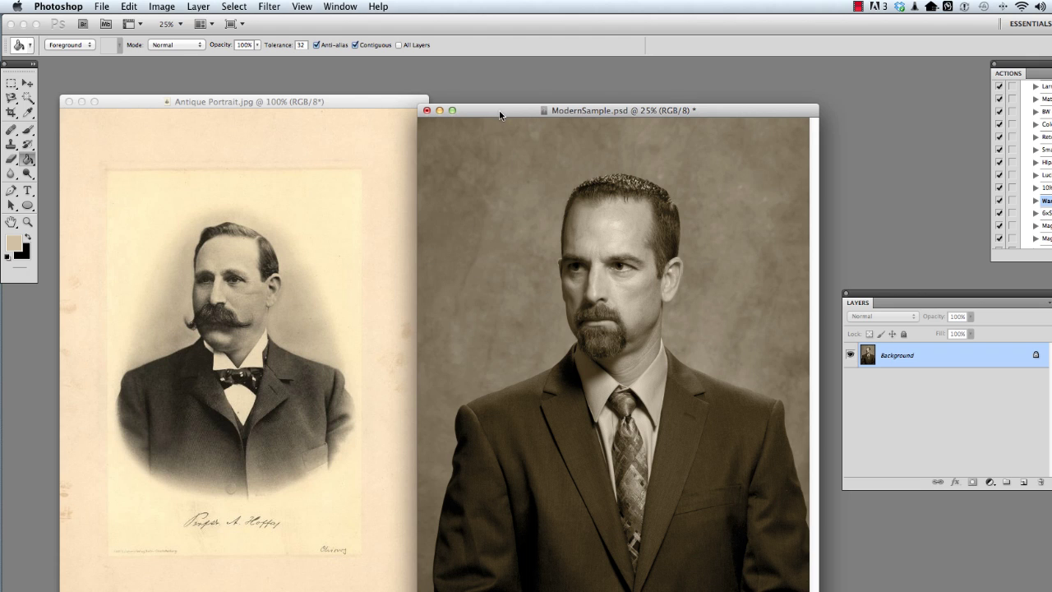
left_click_drag(499, 115, 499, 112)
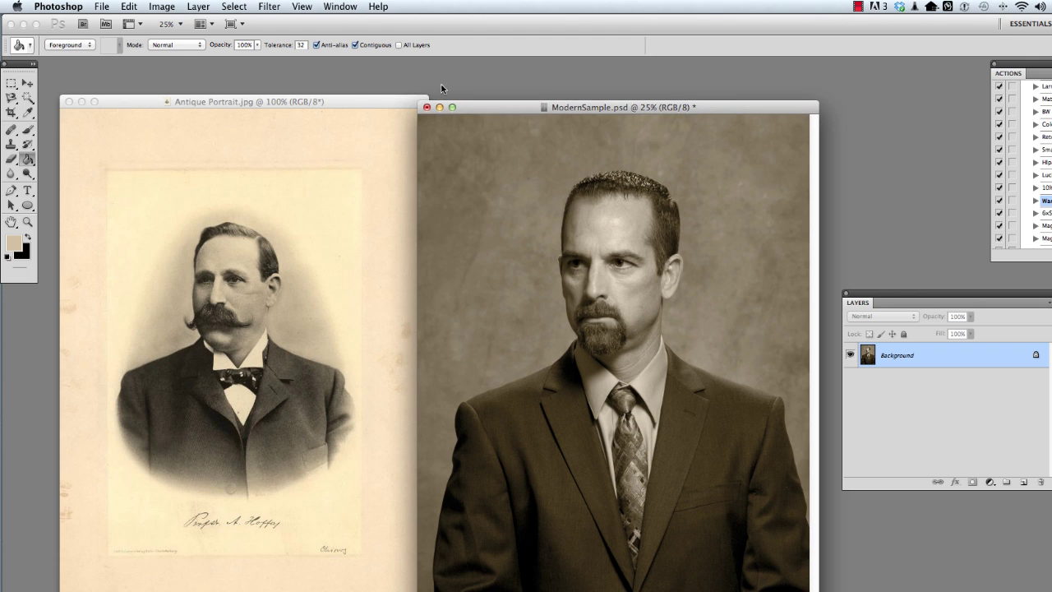
left_click(164, 10)
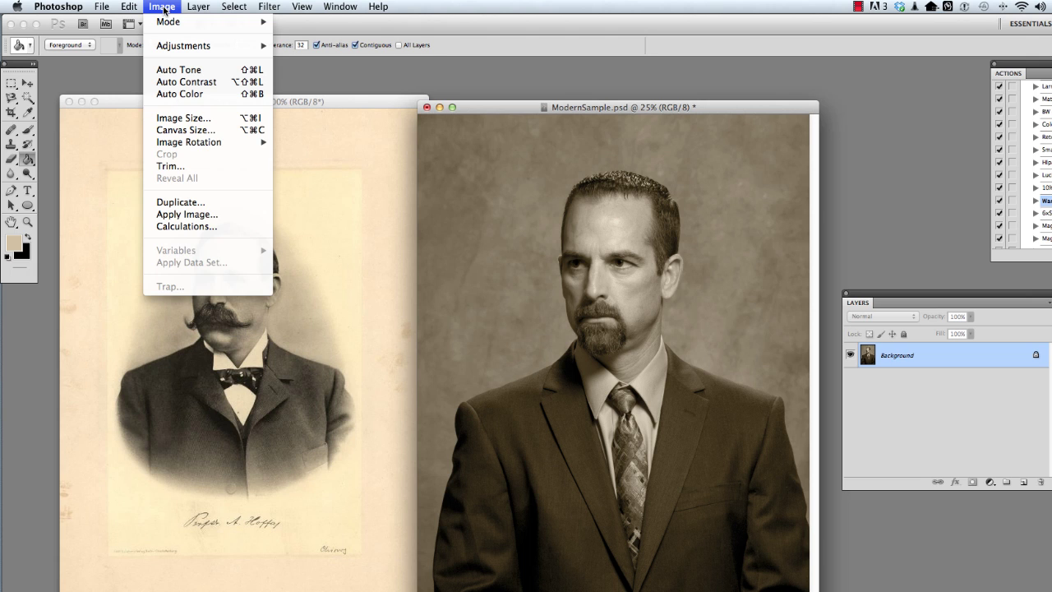
mouse_move(282, 8)
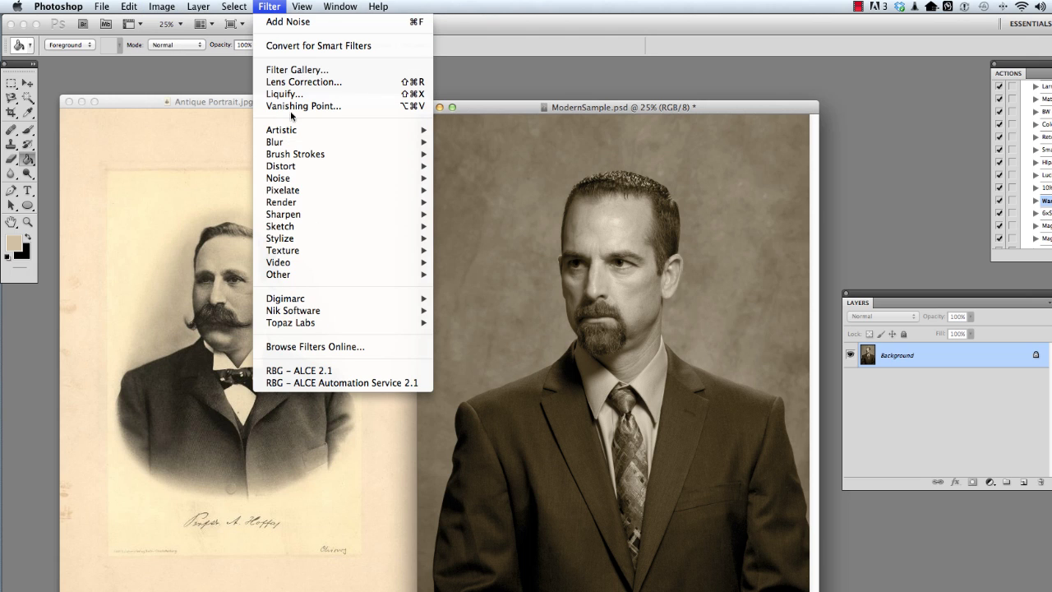
mouse_move(290, 147)
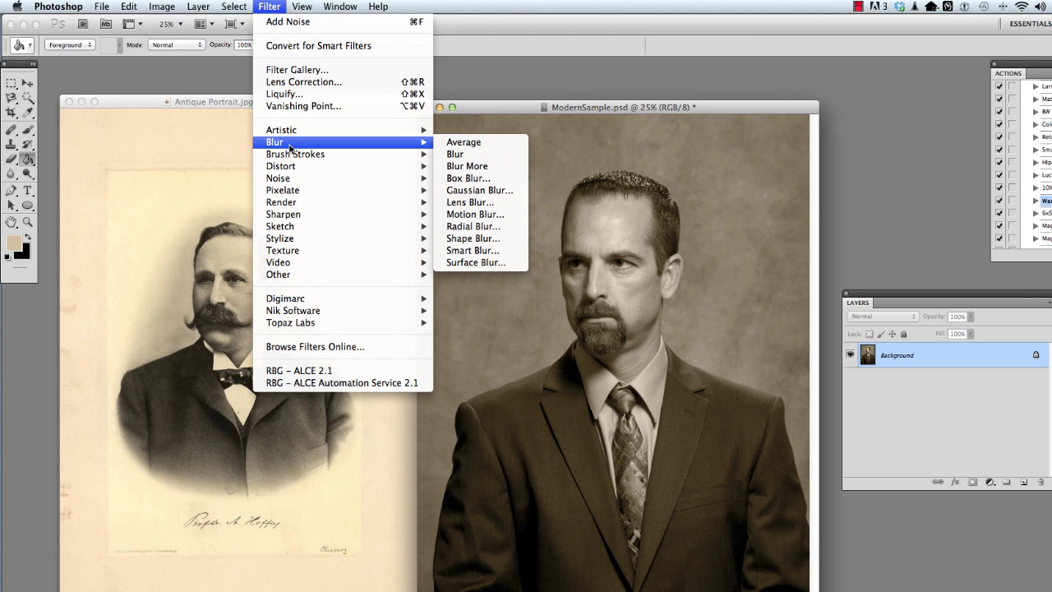
left_click(484, 193)
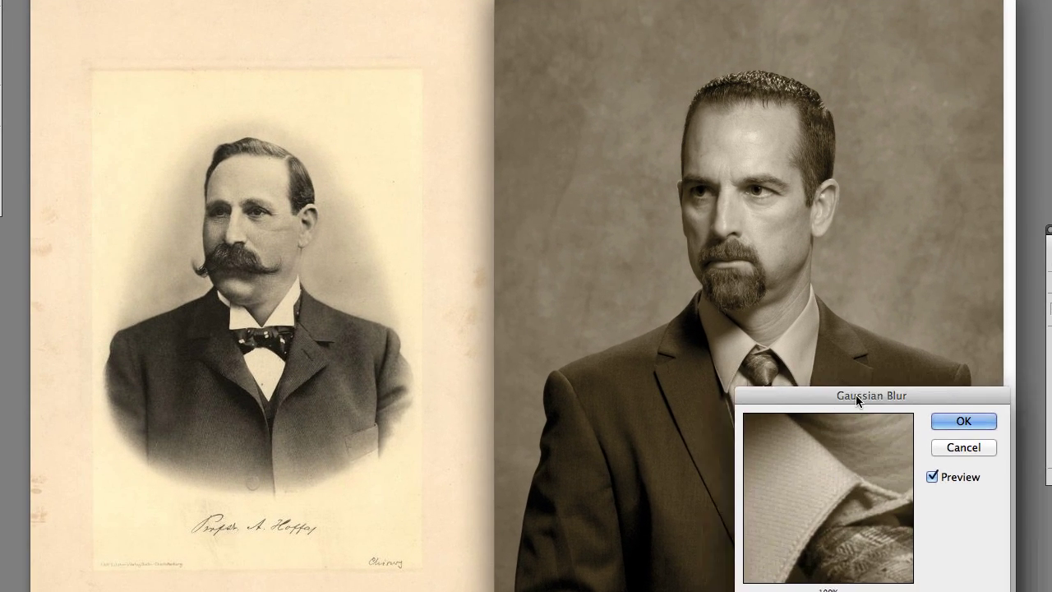
left_click_drag(856, 400, 510, 249)
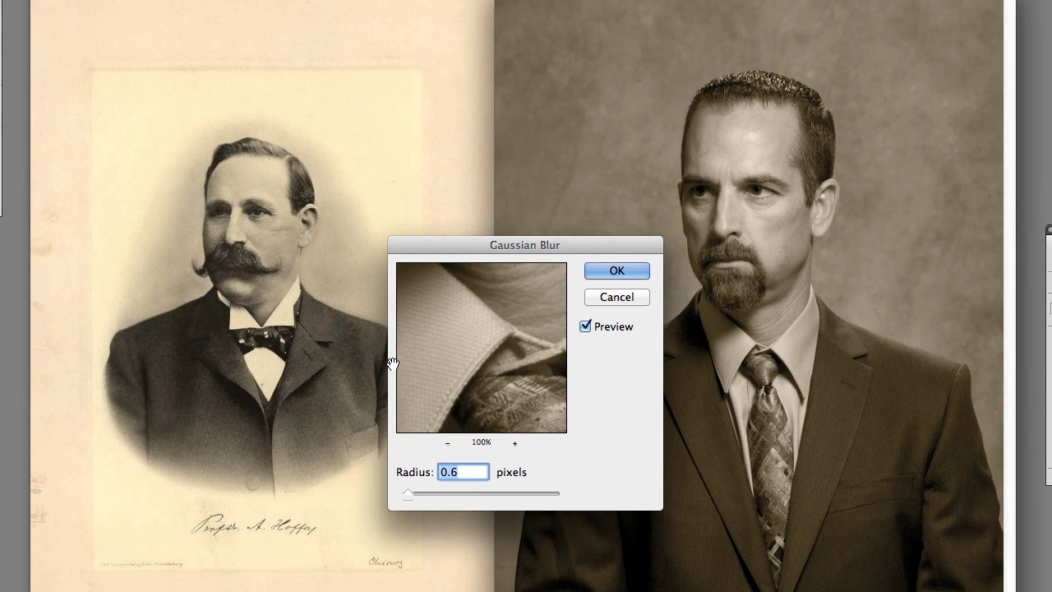
left_click_drag(409, 490, 410, 493)
type(".7")
left_click(618, 269)
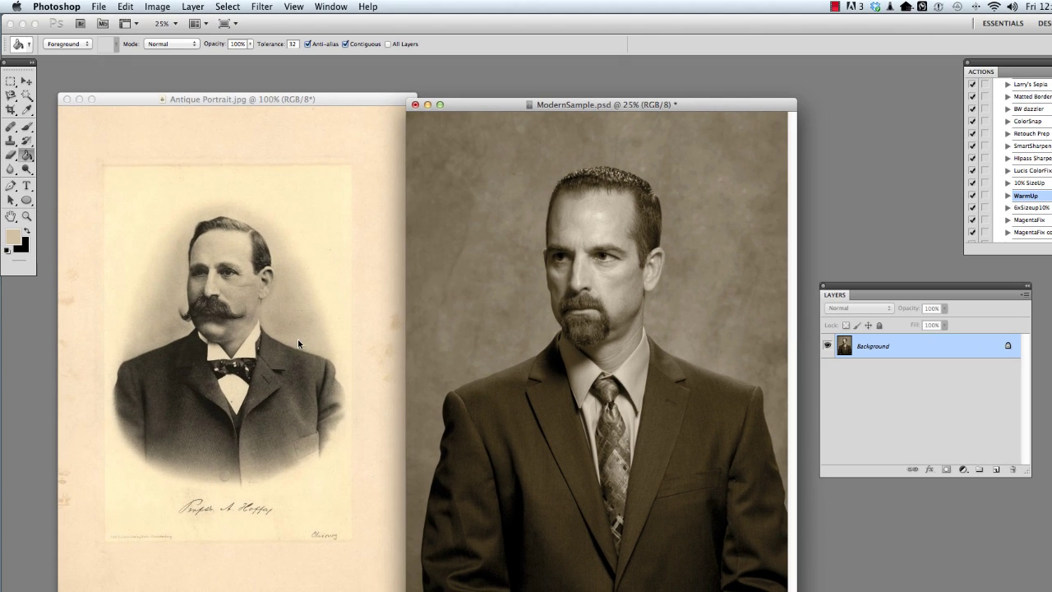
Add 8% monochromatic noise with Gaussian distribution to the modern portrait
left_click_drag(500, 113, 493, 112)
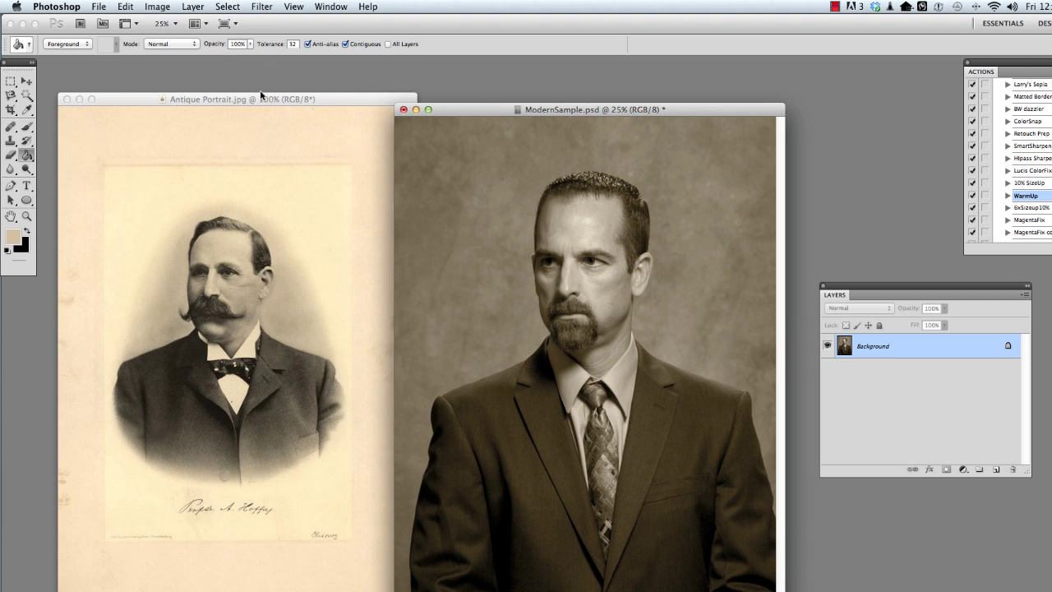
left_click(255, 8)
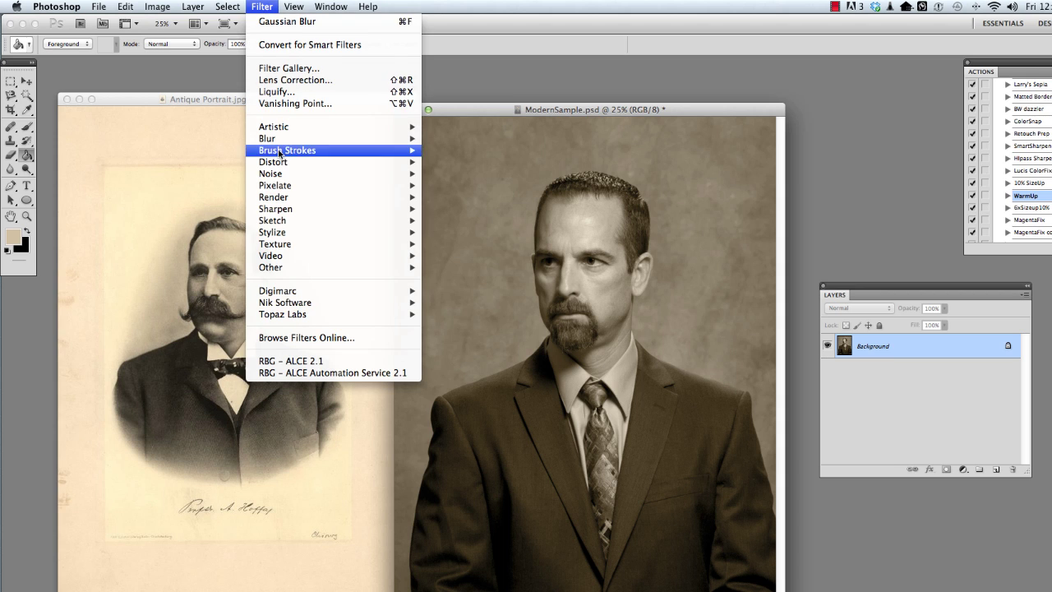
mouse_move(279, 176)
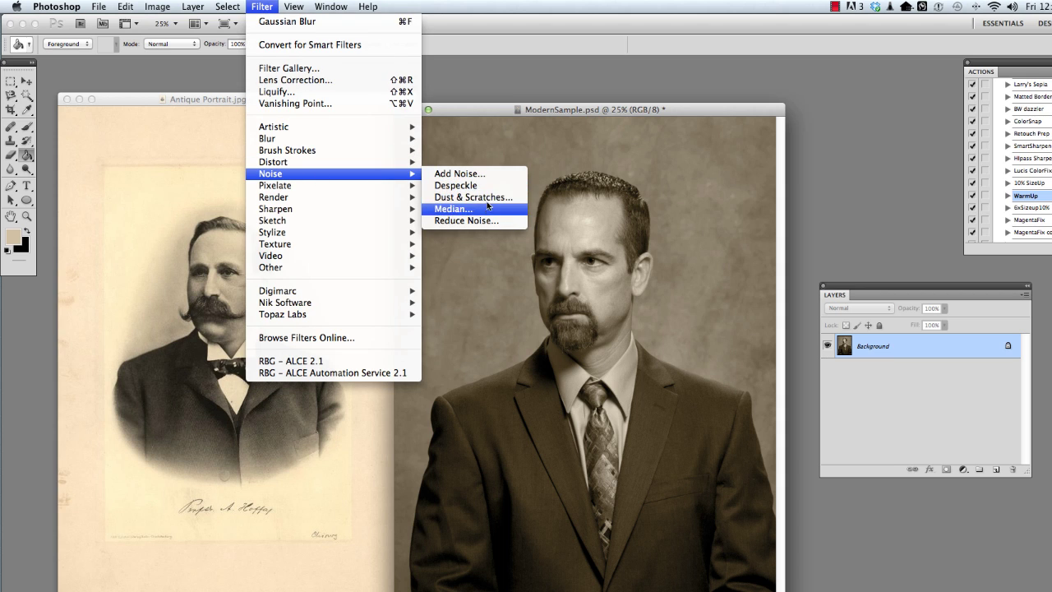
left_click(483, 174)
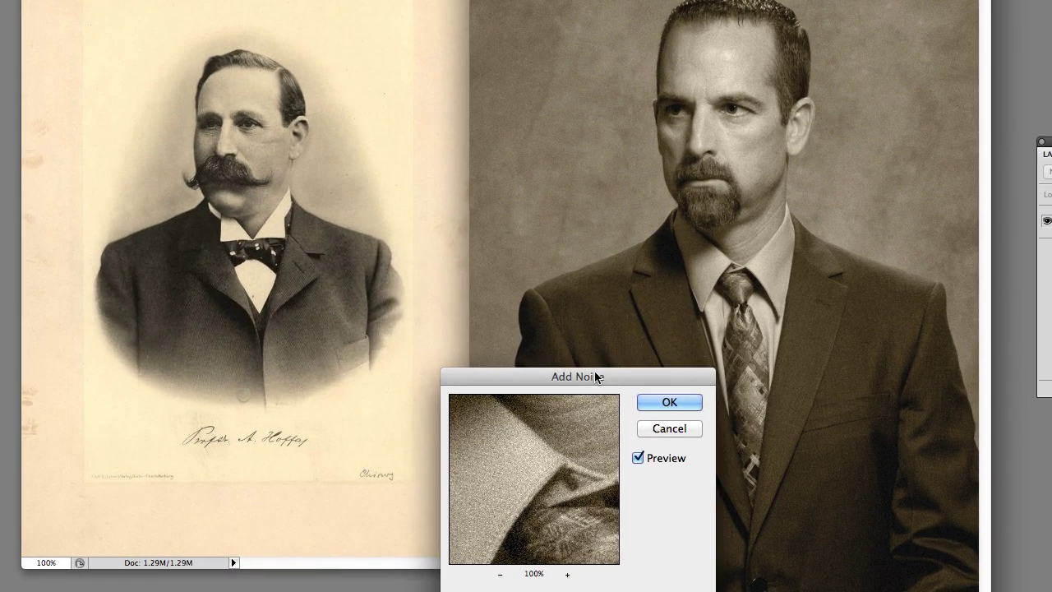
left_click_drag(598, 377, 550, 245)
left_click_drag(411, 490, 417, 490)
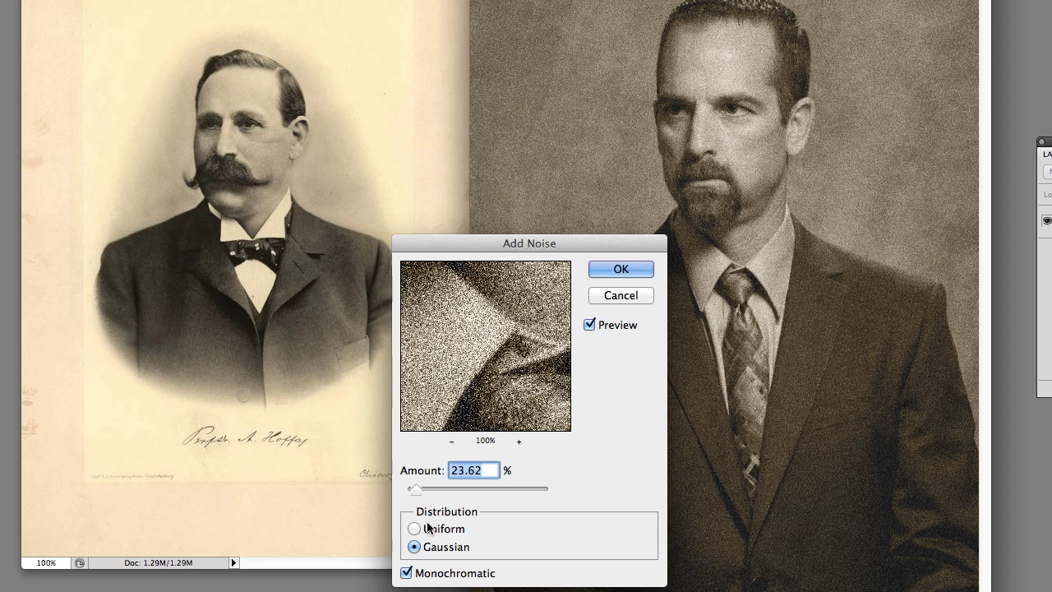
left_click_drag(416, 488, 412, 494)
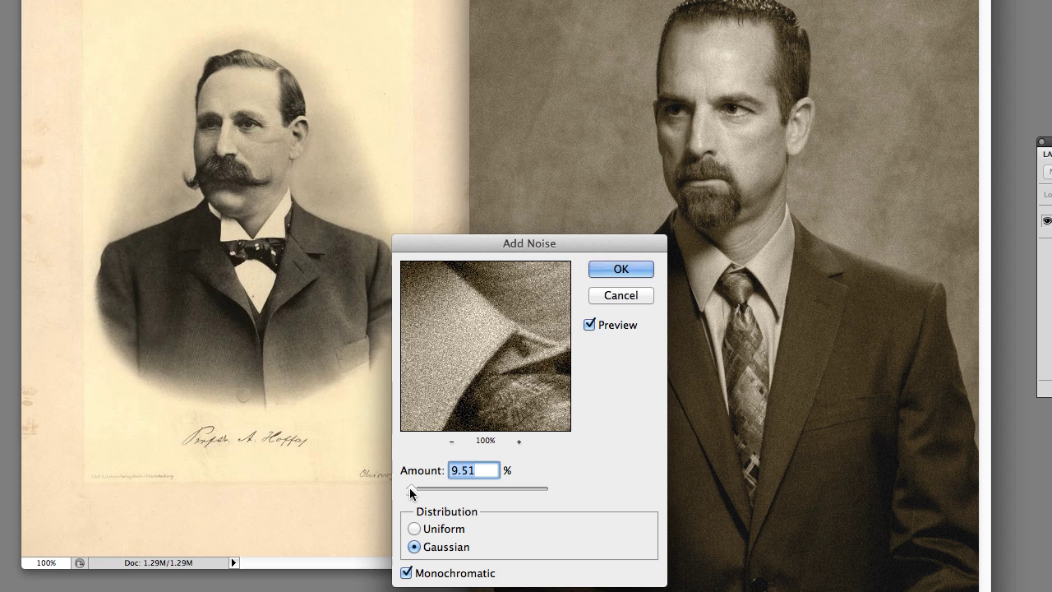
left_click_drag(410, 493, 410, 493)
type("8")
left_click(621, 270)
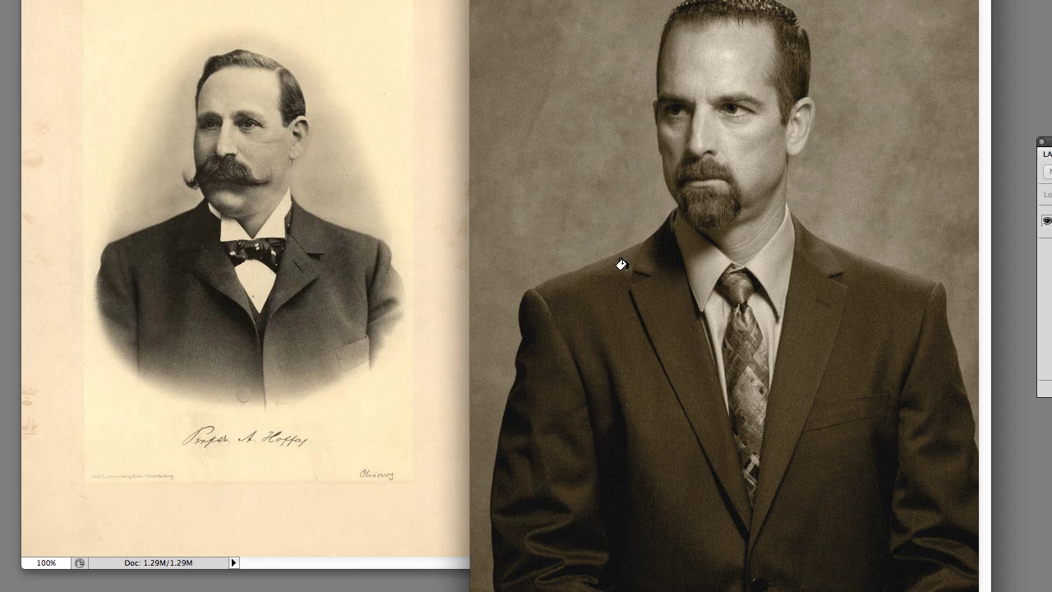